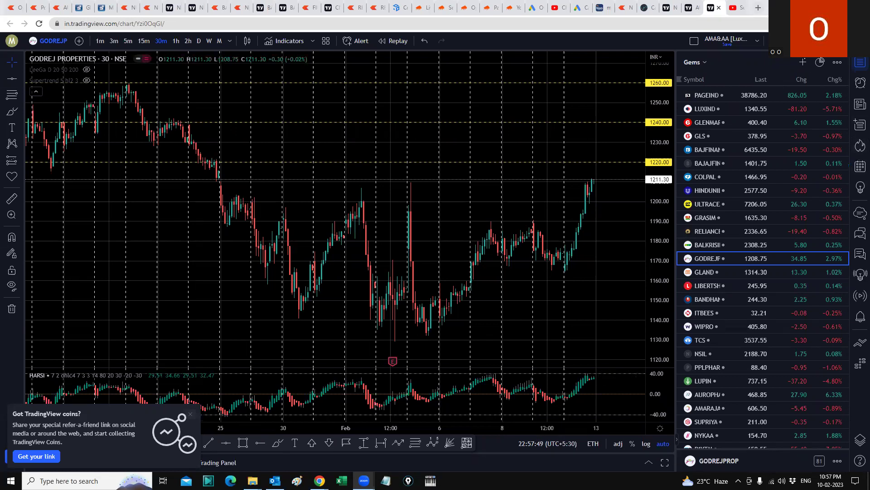
# Step: Turn off the session break lines in the chart's appearance settings and switch the chart to the 1-hour timeframe
pyautogui.click(660, 428)
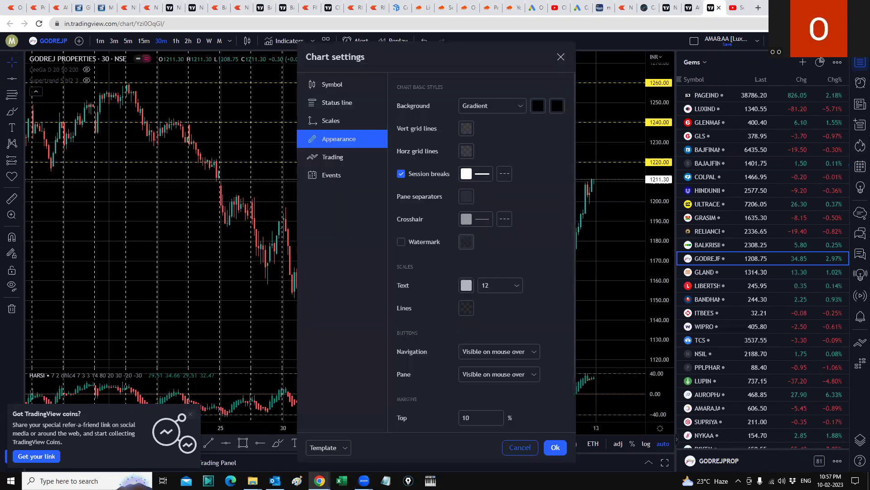
pyautogui.click(401, 174)
pyautogui.click(556, 447)
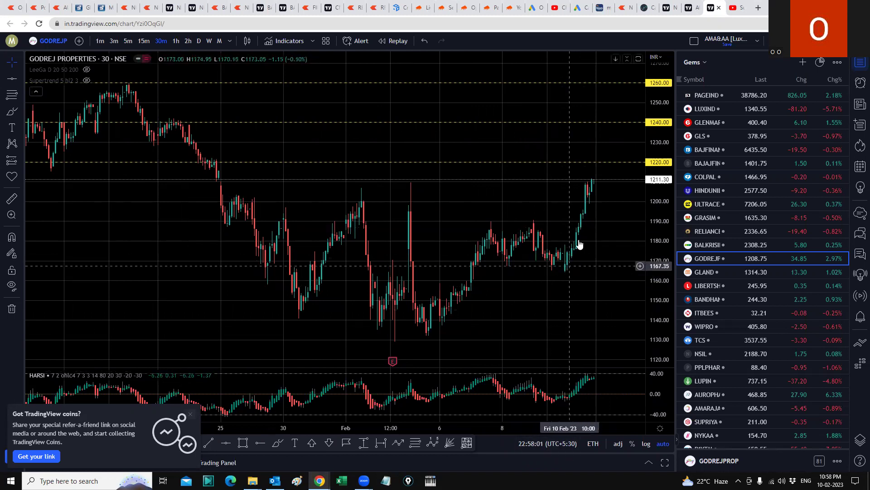
pyautogui.scroll(3, 494, 315)
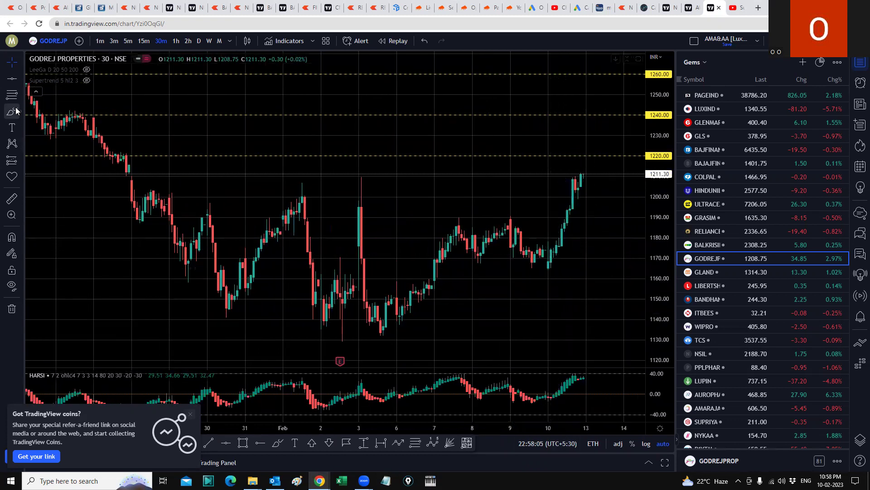
pyautogui.click(173, 42)
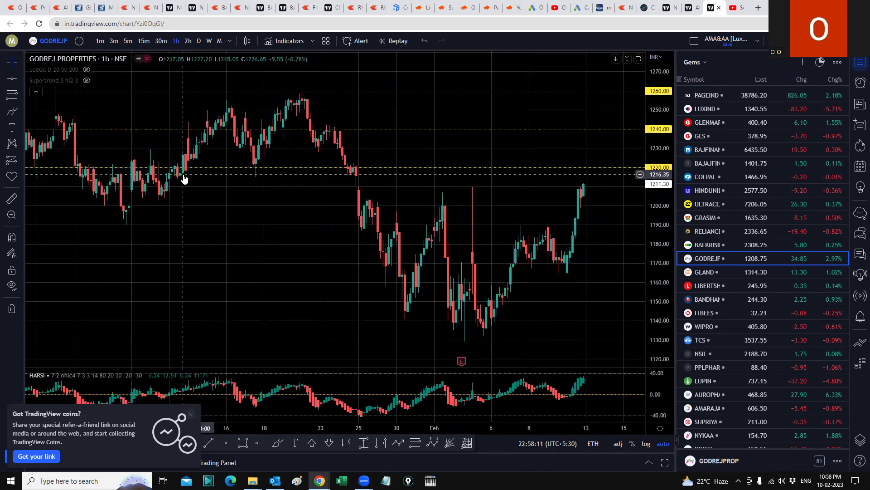
# Step: Brush three rounded curves under the price lows from 25 January to mid-February, outlining an inverse head and shoulders
pyautogui.click(18, 111)
pyautogui.click(19, 113)
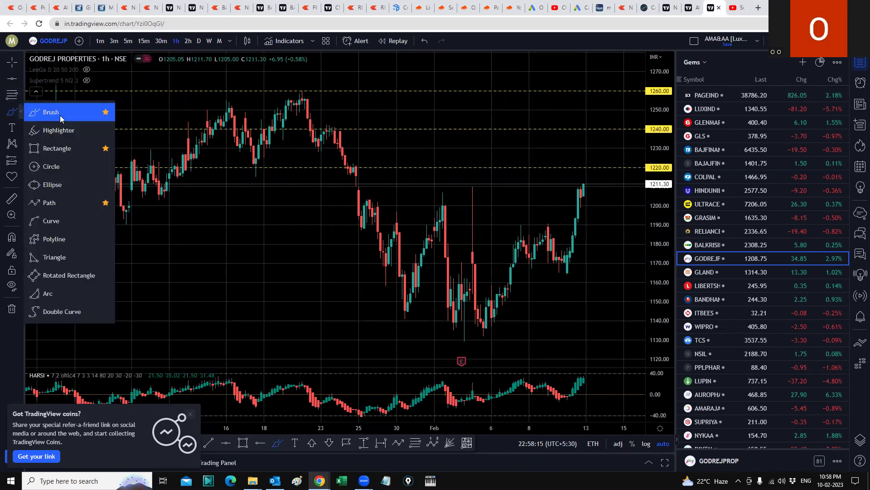
pyautogui.click(59, 114)
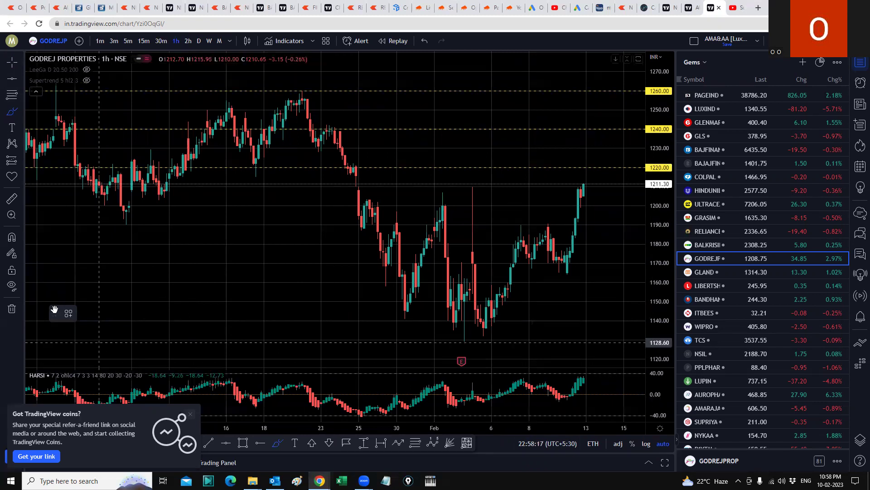
pyautogui.moveTo(57, 313); pyautogui.dragTo(149, 271)
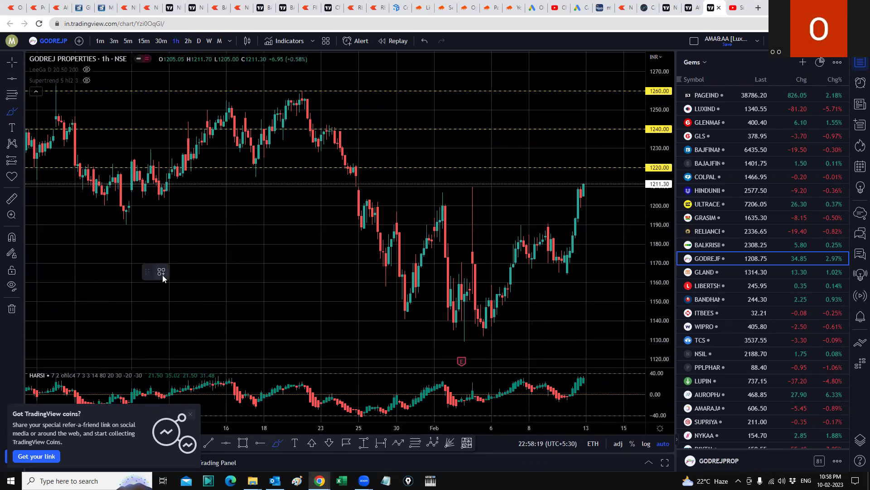
pyautogui.click(20, 114)
pyautogui.click(49, 116)
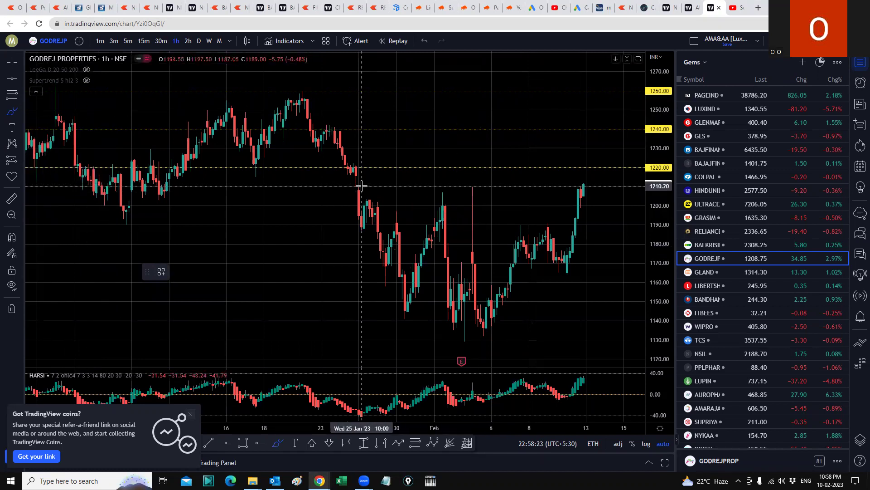
pyautogui.moveTo(361, 186)
pyautogui.mouseDown()
pyautogui.moveTo(396, 294)
pyautogui.moveTo(447, 192)
pyautogui.moveTo(444, 290)
pyautogui.moveTo(473, 338)
pyautogui.moveTo(510, 294)
pyautogui.moveTo(531, 222)
pyautogui.moveTo(554, 269)
pyautogui.moveTo(583, 237)
pyautogui.moveTo(594, 185)
pyautogui.mouseUp()
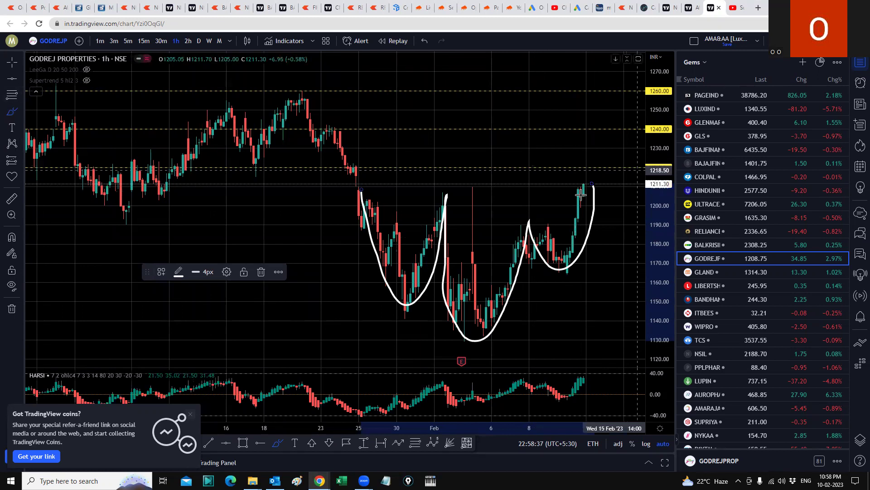
# Step: Brush a horizontal neckline across the three curves at about 1191, and delete that line again
pyautogui.click(21, 112)
pyautogui.click(48, 111)
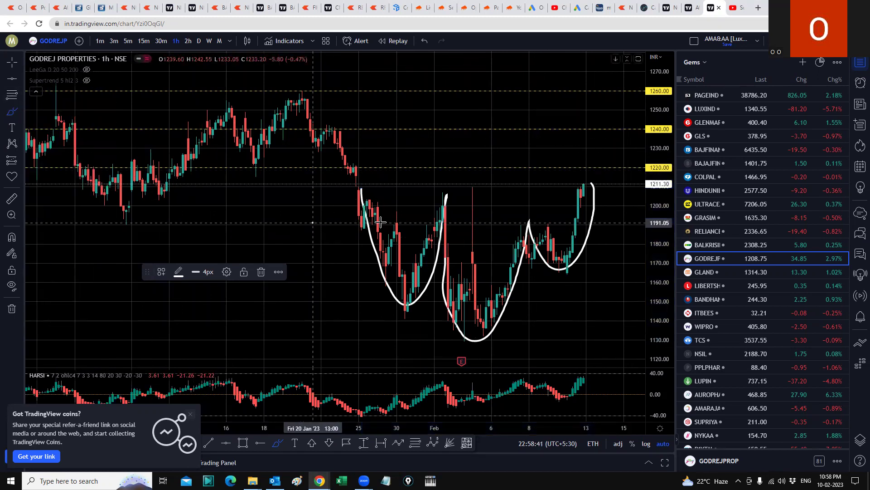
pyautogui.moveTo(315, 223); pyautogui.dragTo(629, 222)
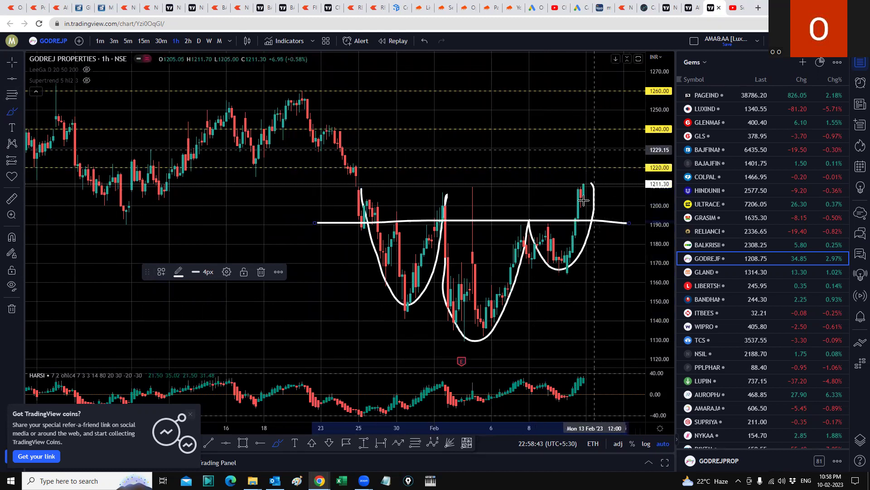
pyautogui.click(261, 272)
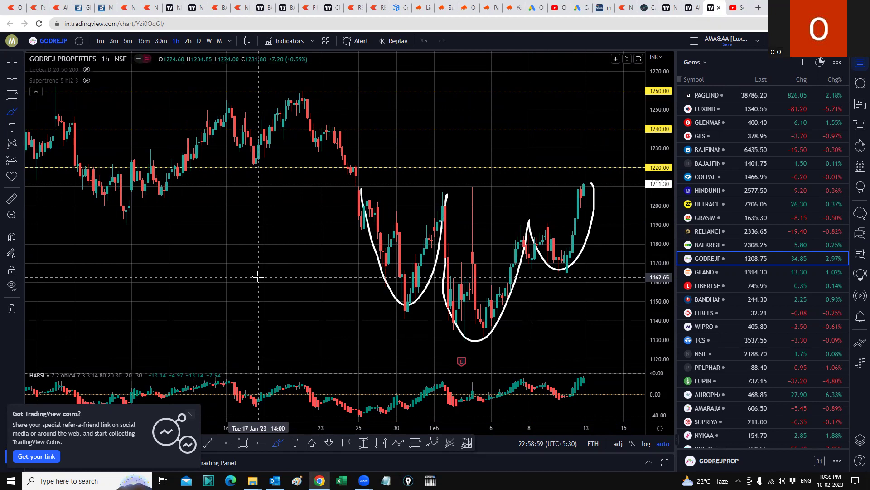
# Step: Delete the stray brush dots and undo the brush drawings until the three curves are gone from the chart
pyautogui.scroll(-2, 261, 296)
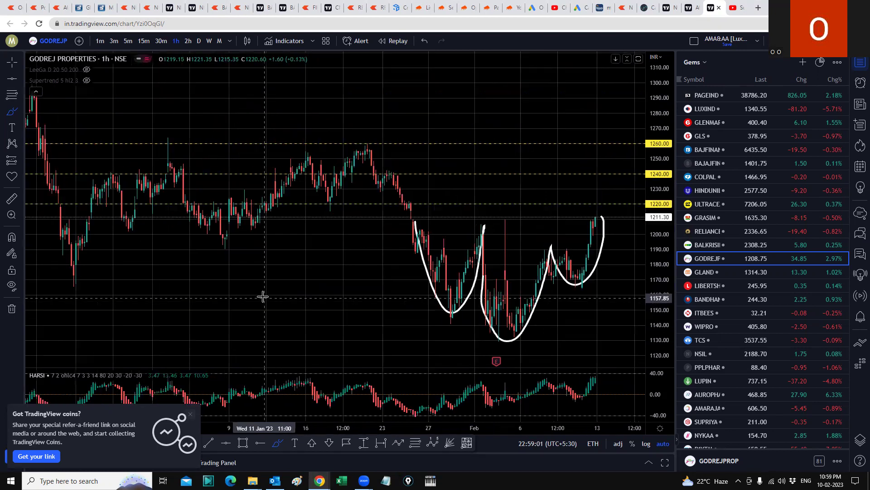
pyautogui.scroll(-1, 263, 297)
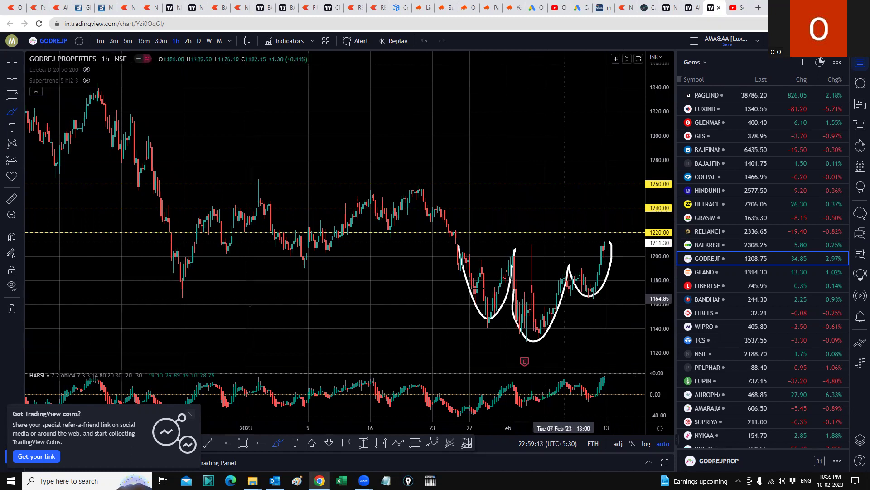
pyautogui.click(486, 317)
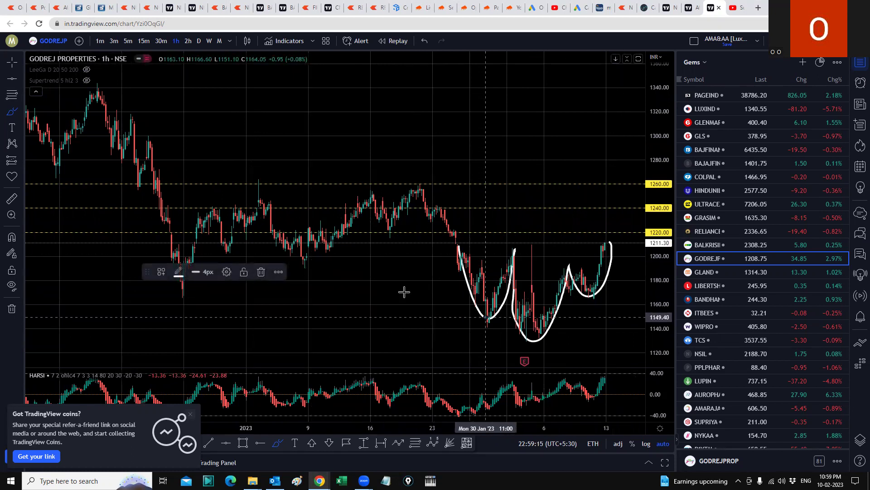
pyautogui.click(266, 272)
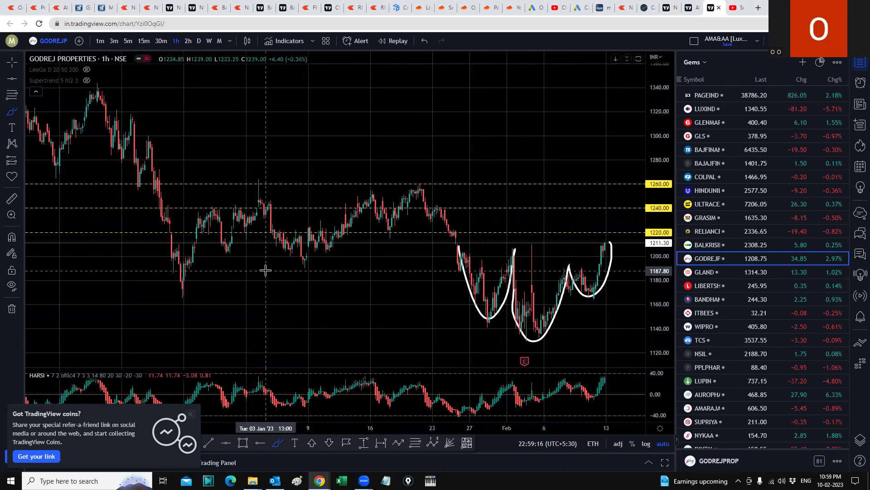
pyautogui.click(467, 272)
pyautogui.click(541, 263)
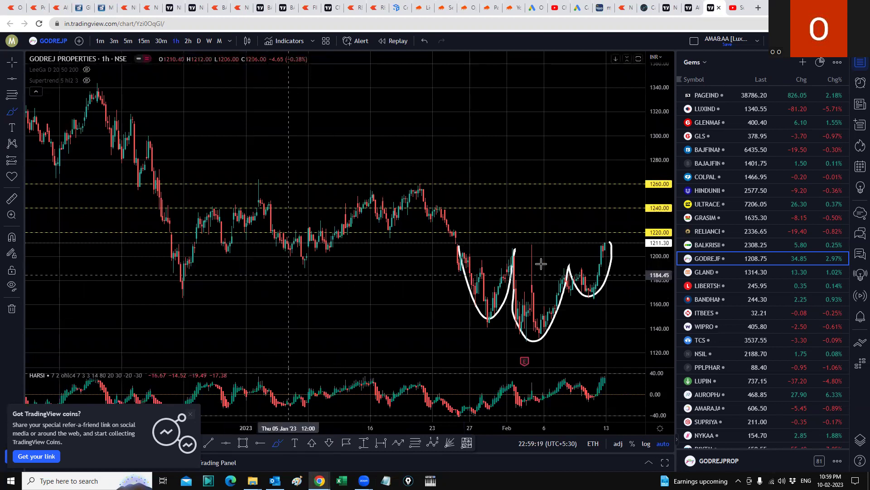
pyautogui.click(513, 263)
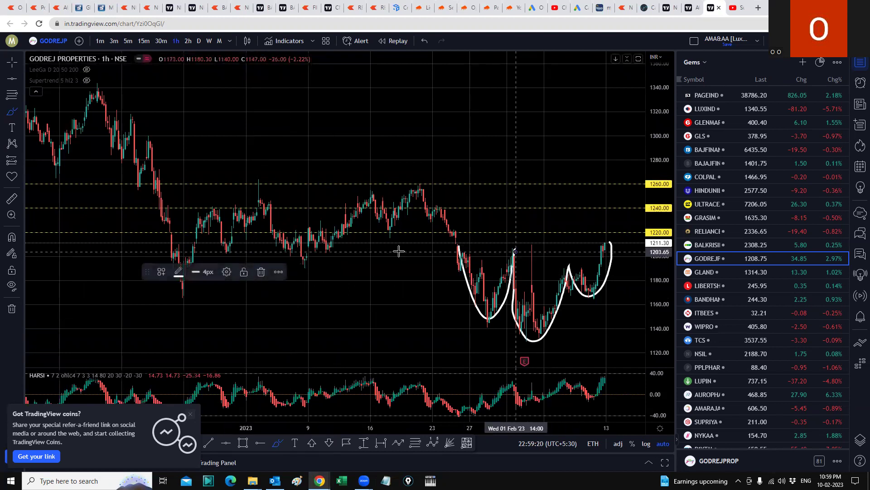
pyautogui.click(263, 272)
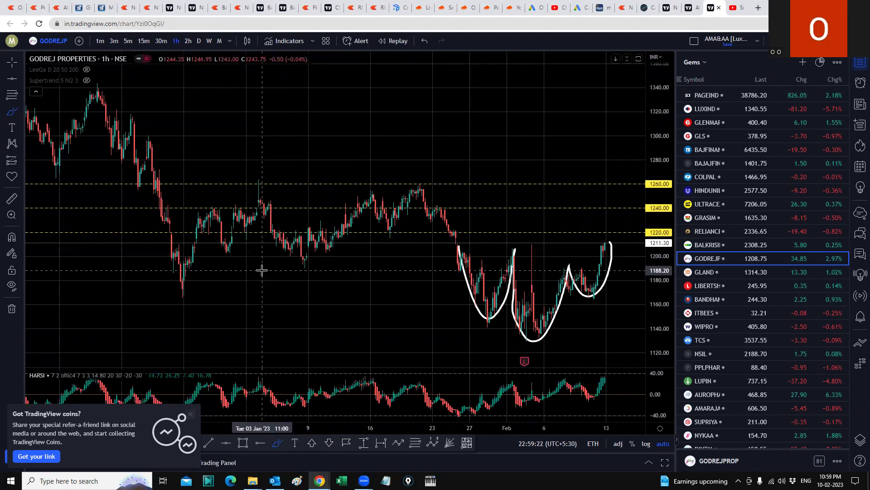
pyautogui.click(424, 43)
pyautogui.click(424, 44)
pyautogui.click(424, 43)
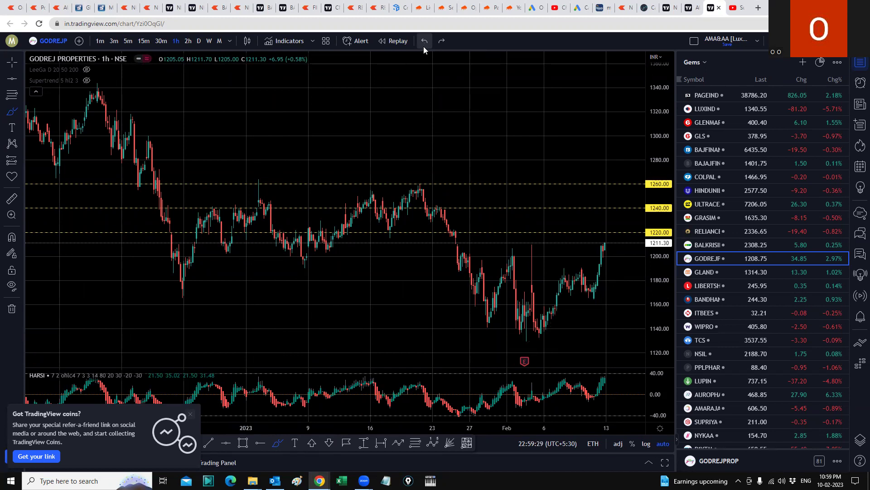
# Step: Look over the longer hourly price history, switch the chart to the daily timeframe and reset its view
pyautogui.scroll(2, 382, 277)
pyautogui.scroll(-4, 381, 277)
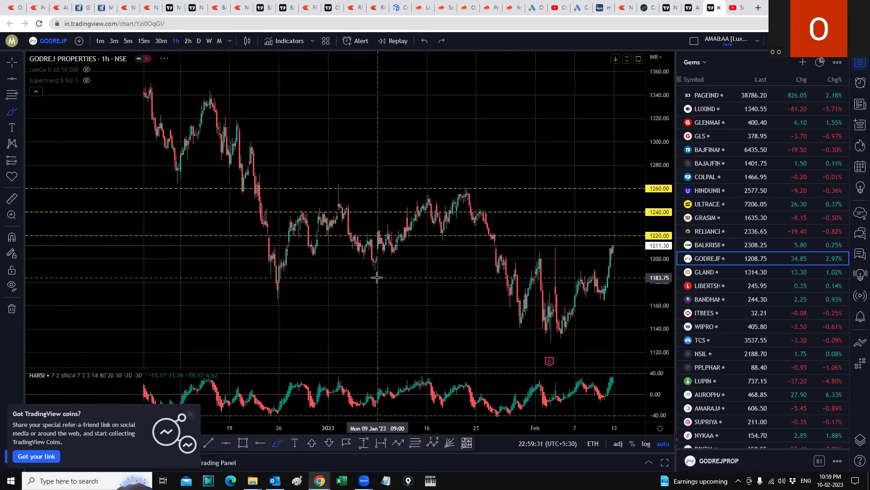
pyautogui.scroll(-5, 376, 278)
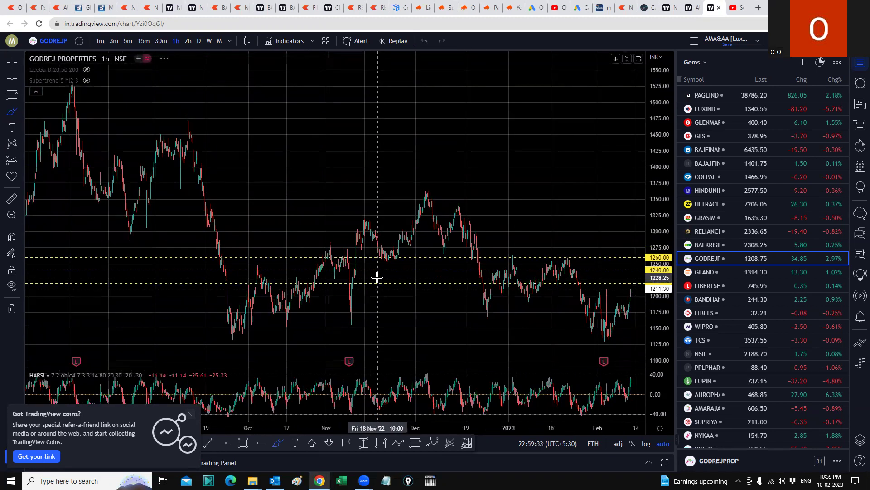
pyautogui.scroll(-6, 377, 277)
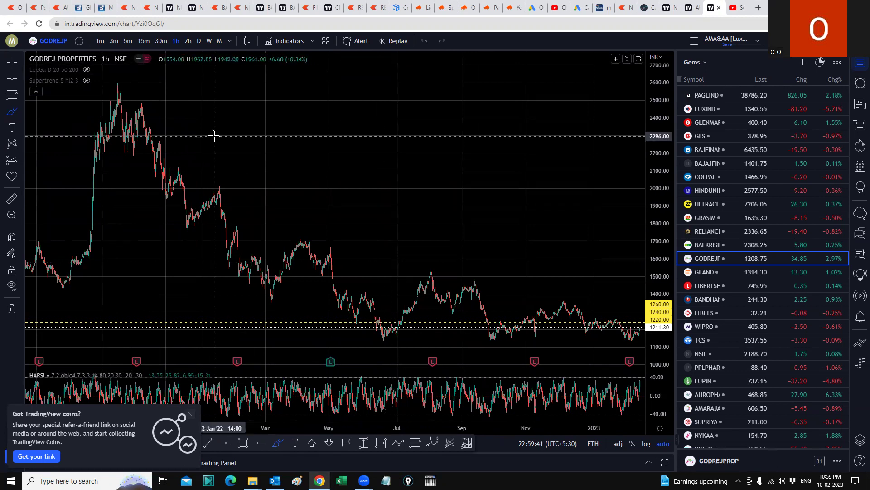
pyautogui.click(200, 41)
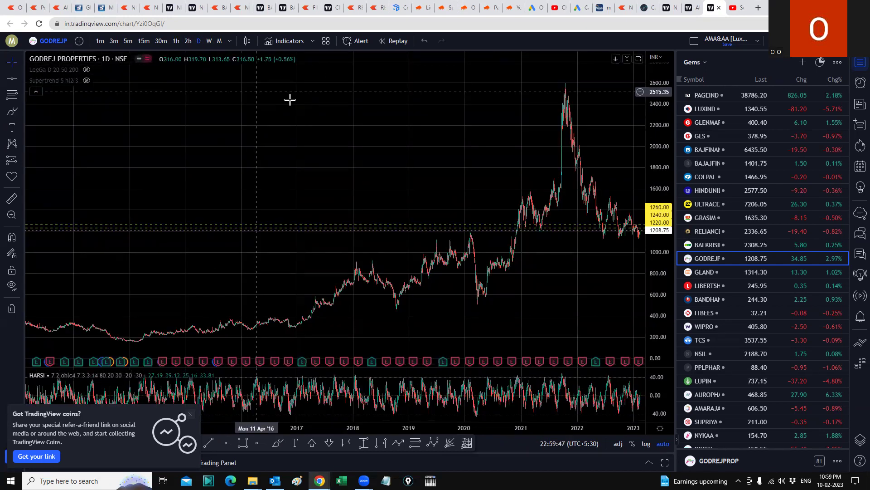
pyautogui.rightClick(296, 102)
pyautogui.click(326, 115)
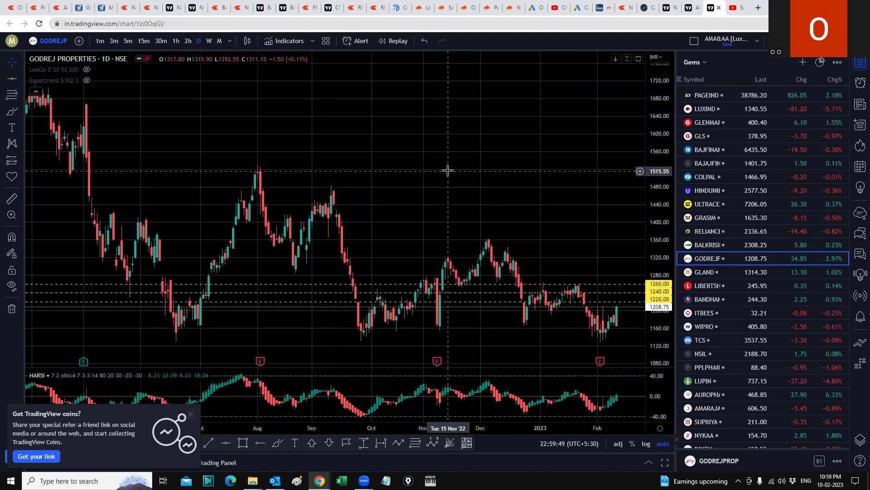
# Step: Examine the daily Godrej Properties price trend from 2019 to February 2023, narrowing in on the most recent months
pyautogui.scroll(-6, 385, 170)
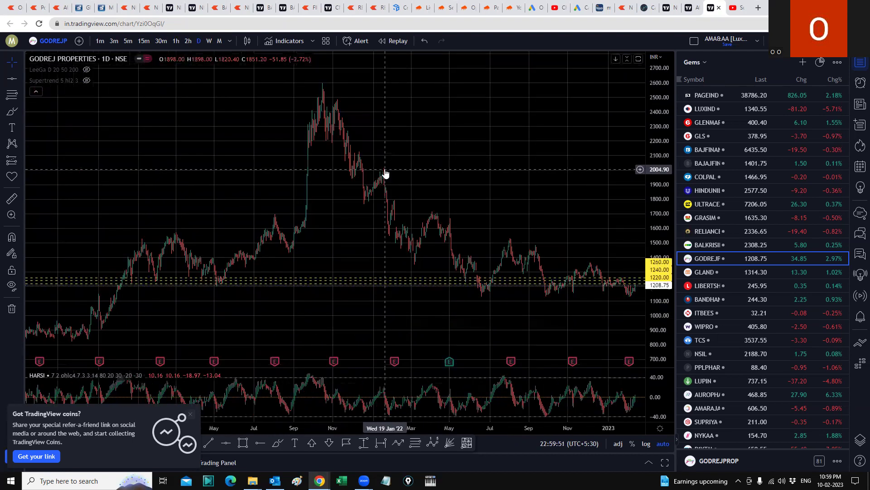
pyautogui.scroll(-3, 385, 174)
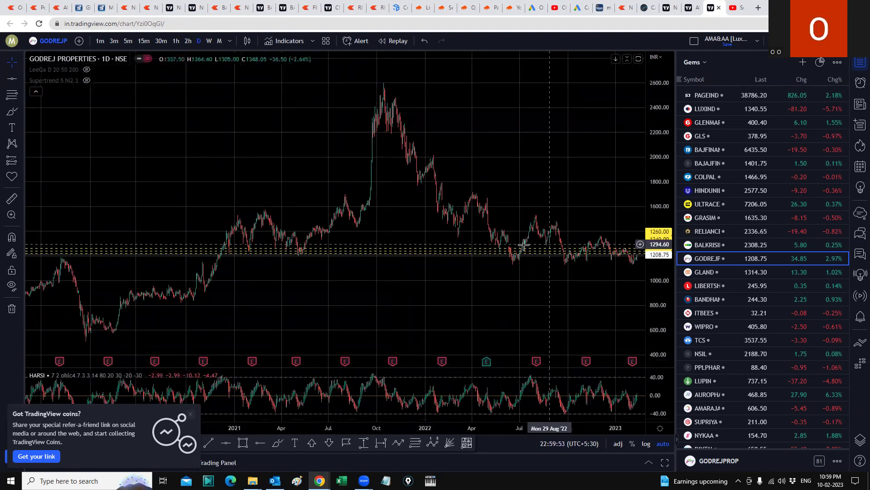
pyautogui.scroll(-1, 553, 286)
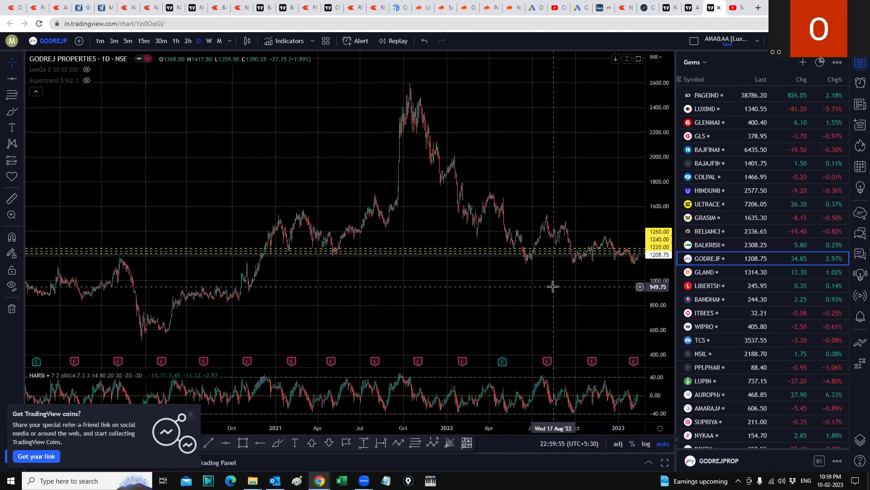
pyautogui.scroll(-2, 552, 286)
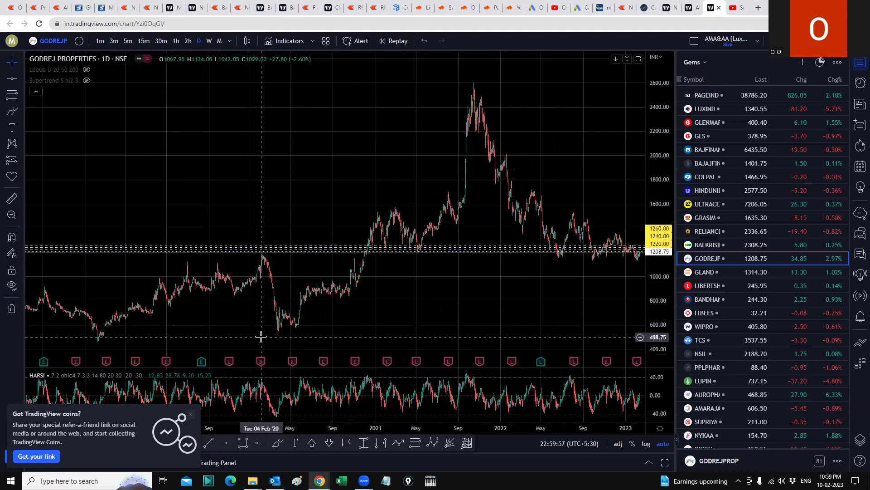
pyautogui.scroll(1, 321, 308)
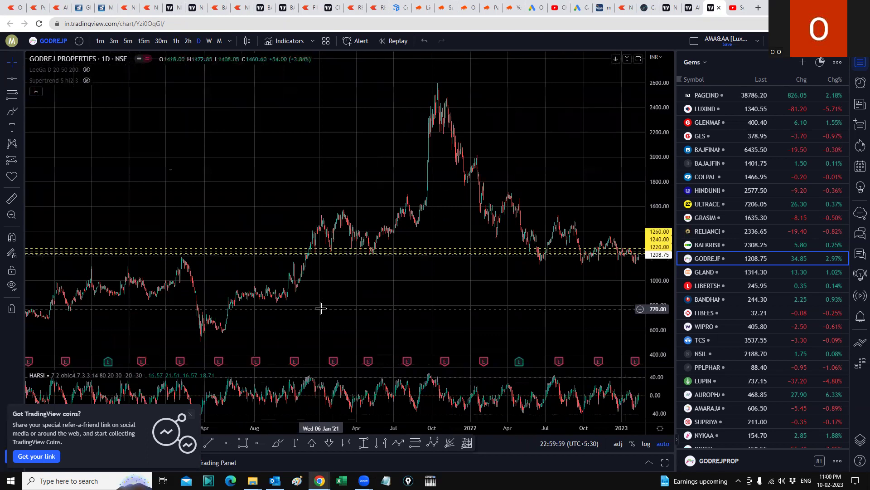
pyautogui.scroll(3, 321, 308)
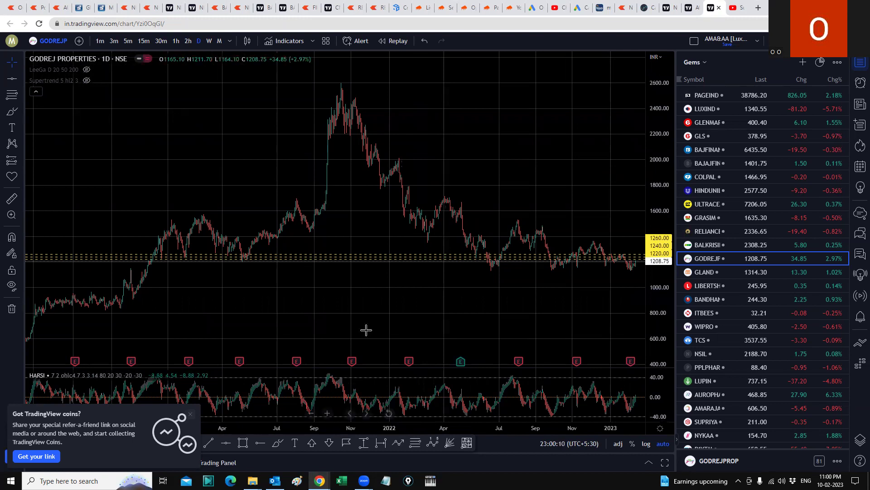
pyautogui.scroll(1, 367, 323)
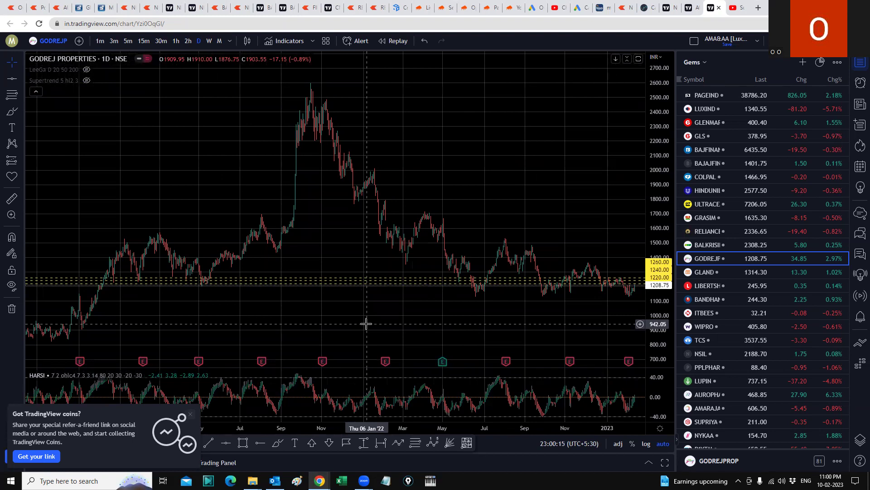
pyautogui.scroll(1, 367, 323)
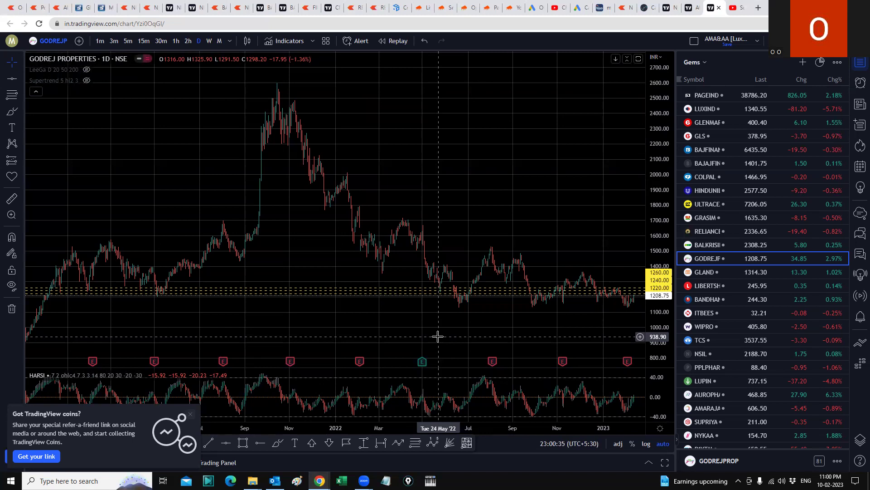
pyautogui.scroll(2, 431, 330)
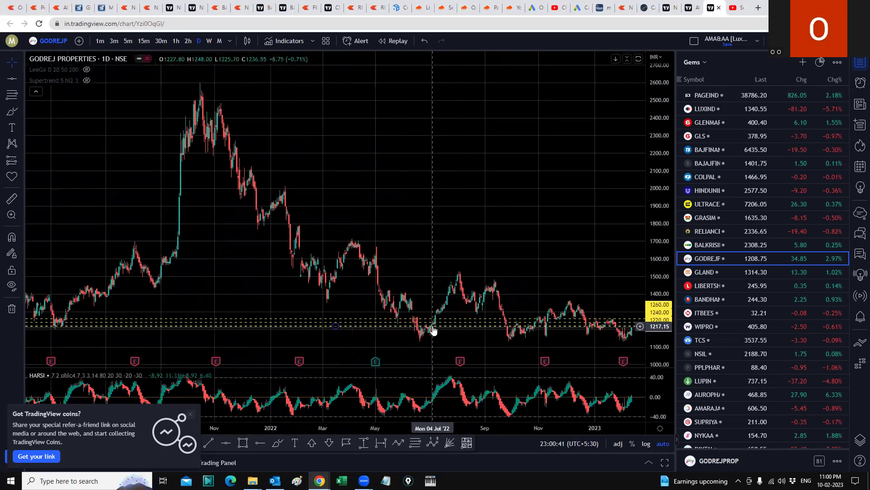
pyautogui.scroll(4, 433, 330)
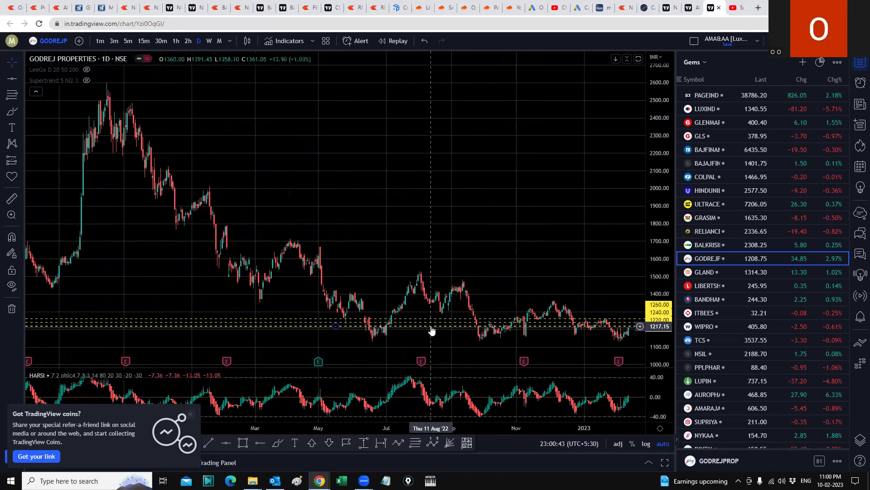
pyautogui.scroll(6, 431, 331)
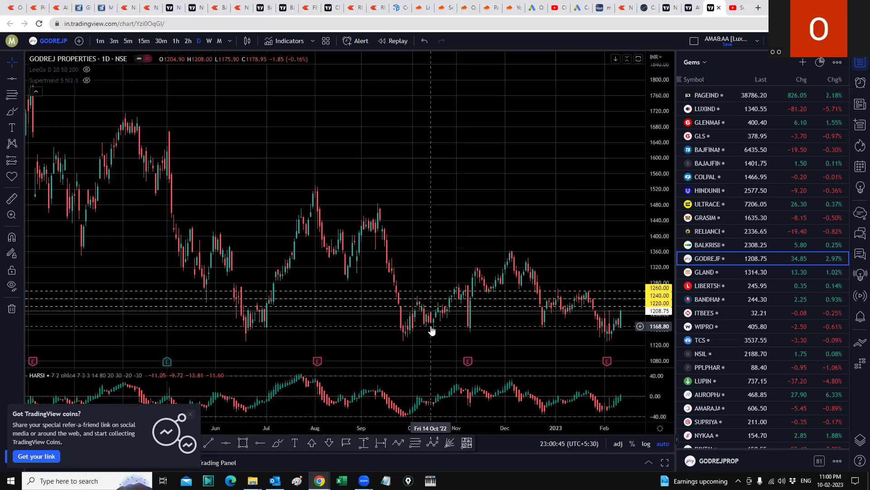
pyautogui.scroll(2, 431, 331)
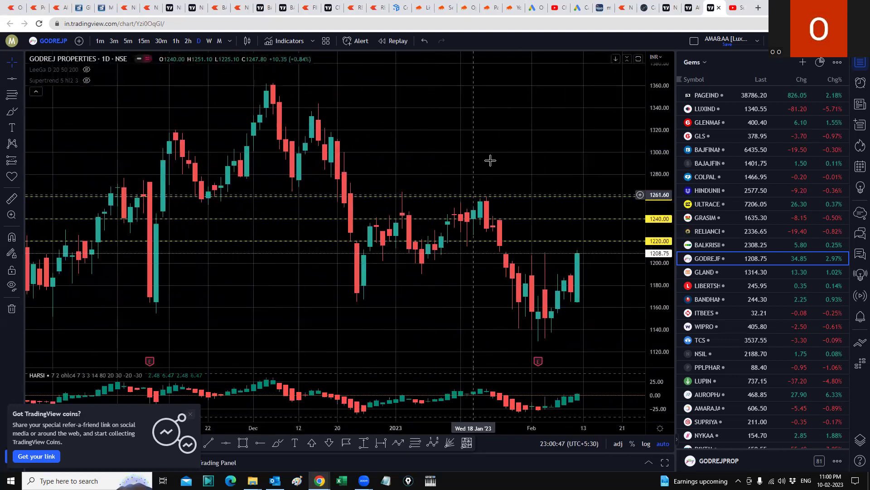
# Step: Reset the daily chart's view and shift it to leave empty space after the latest February candle
pyautogui.rightClick(491, 155)
pyautogui.click(526, 165)
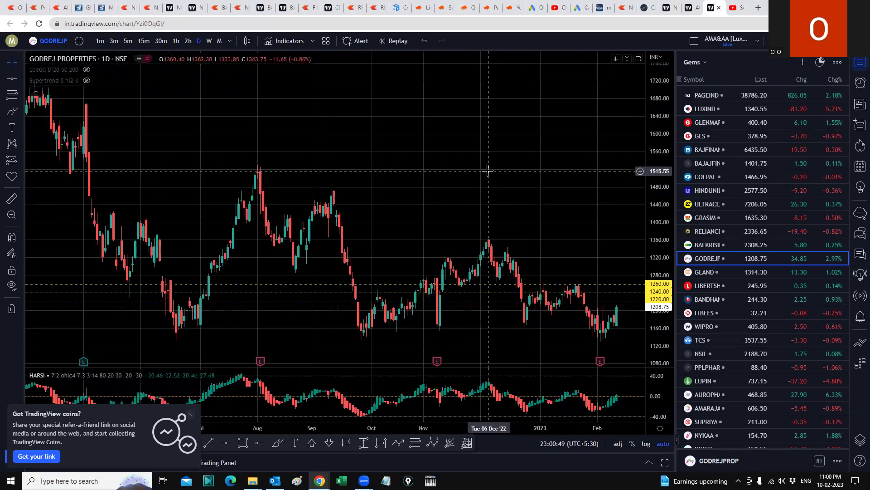
pyautogui.moveTo(455, 181); pyautogui.dragTo(365, 166)
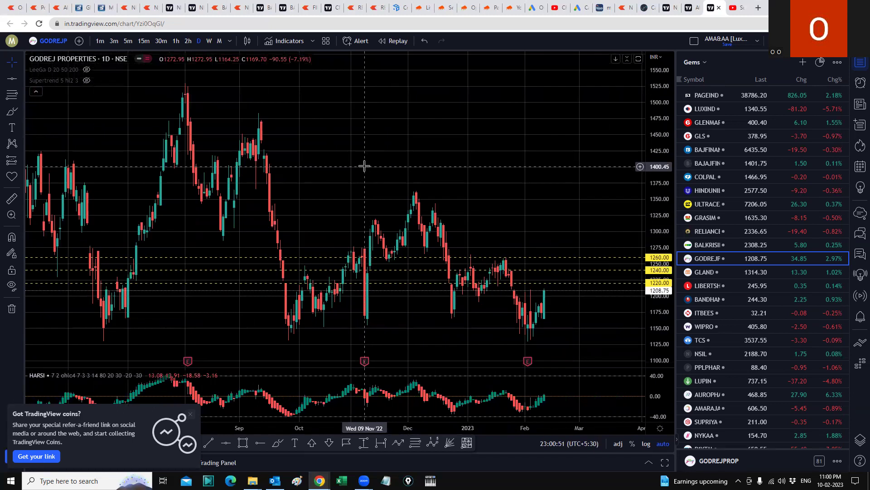
pyautogui.moveTo(449, 155); pyautogui.dragTo(386, 156)
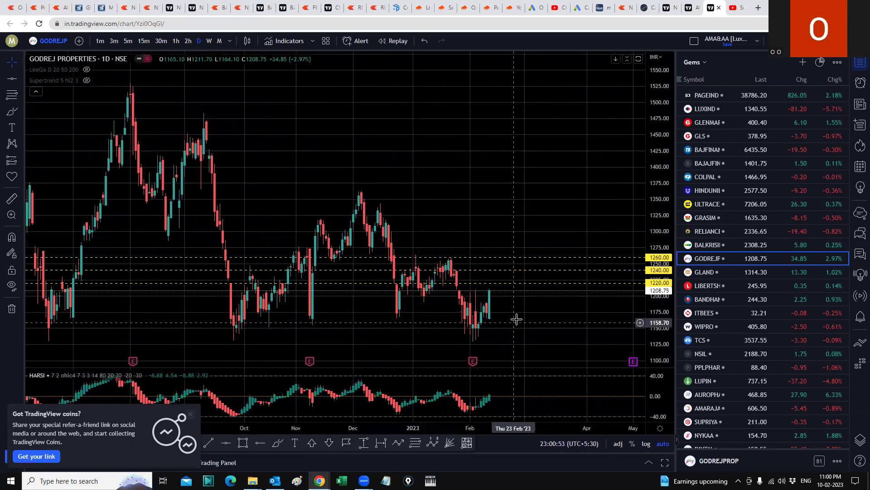